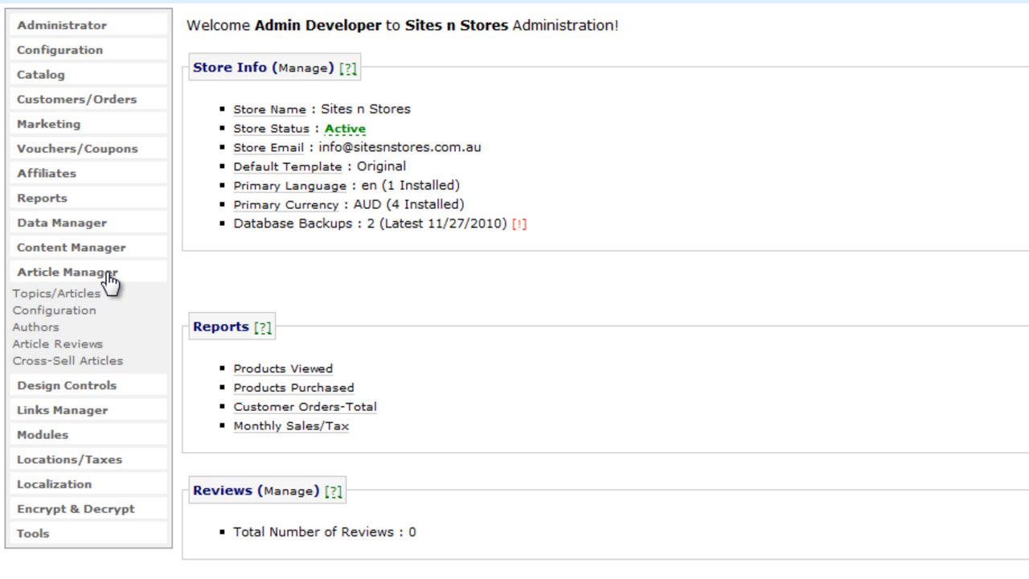
Open the Article Manager's topics and start a new article inside Test Topic.
left_click(68, 295)
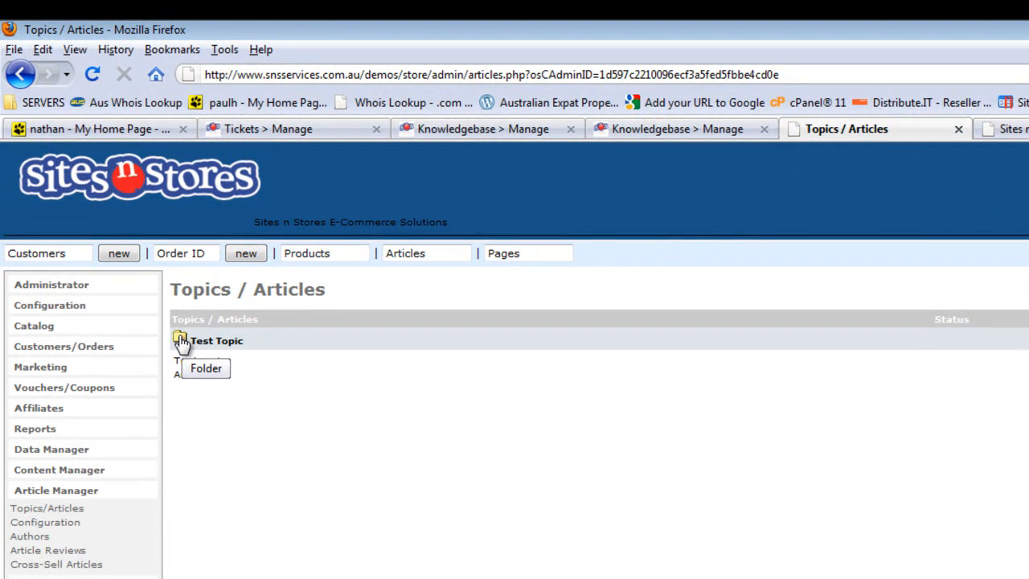
left_click(181, 341)
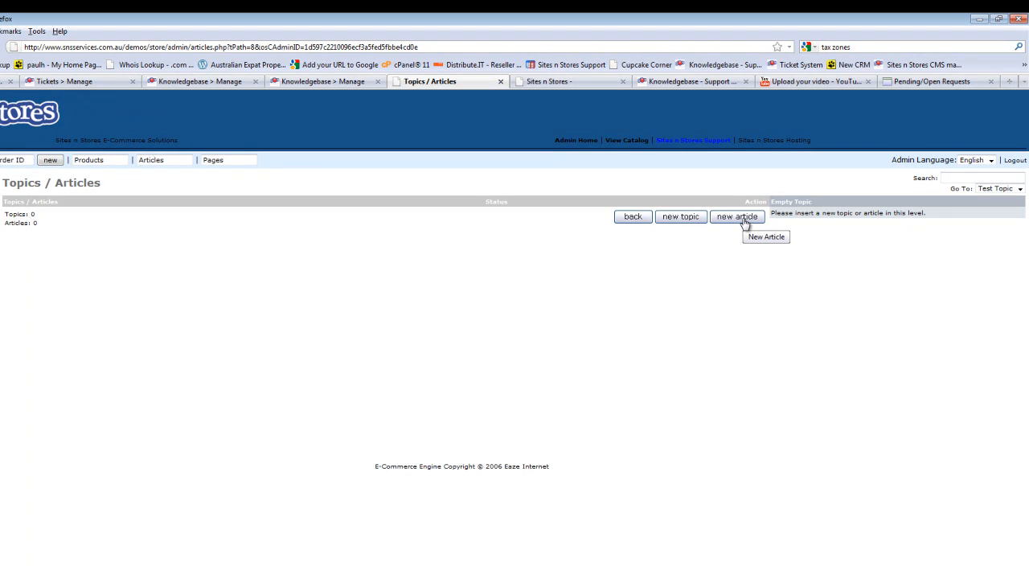
left_click(737, 217)
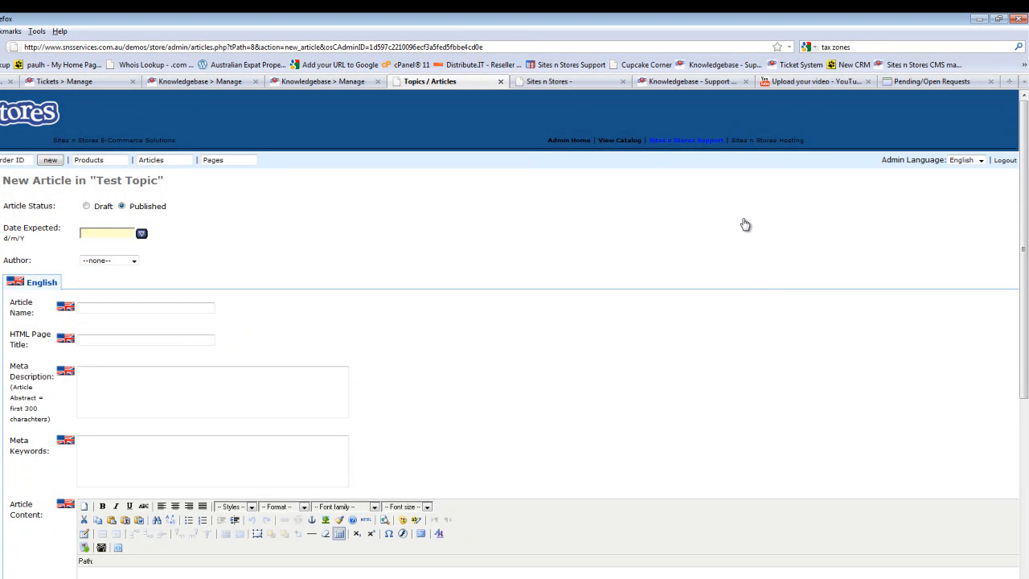
Set the new article's expected date to 2011-09-26 and assign the existing test author.
scroll(739, 226, "down", 2)
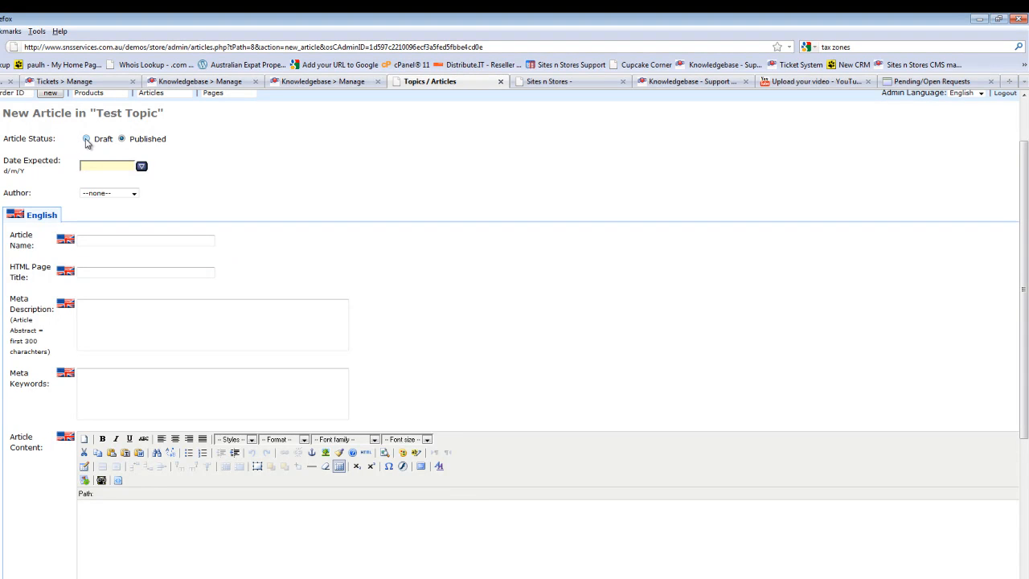
left_click(142, 167)
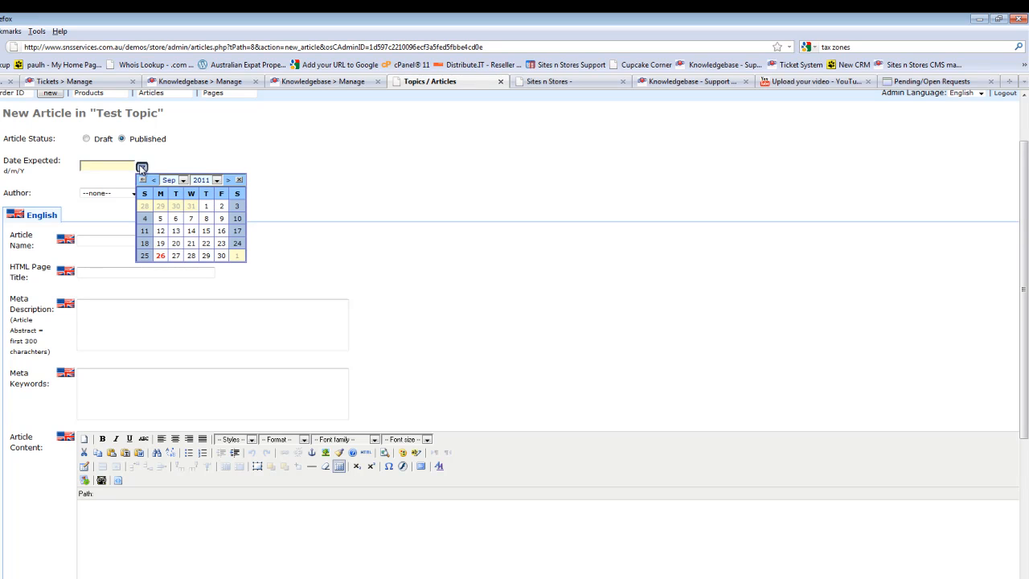
left_click(161, 256)
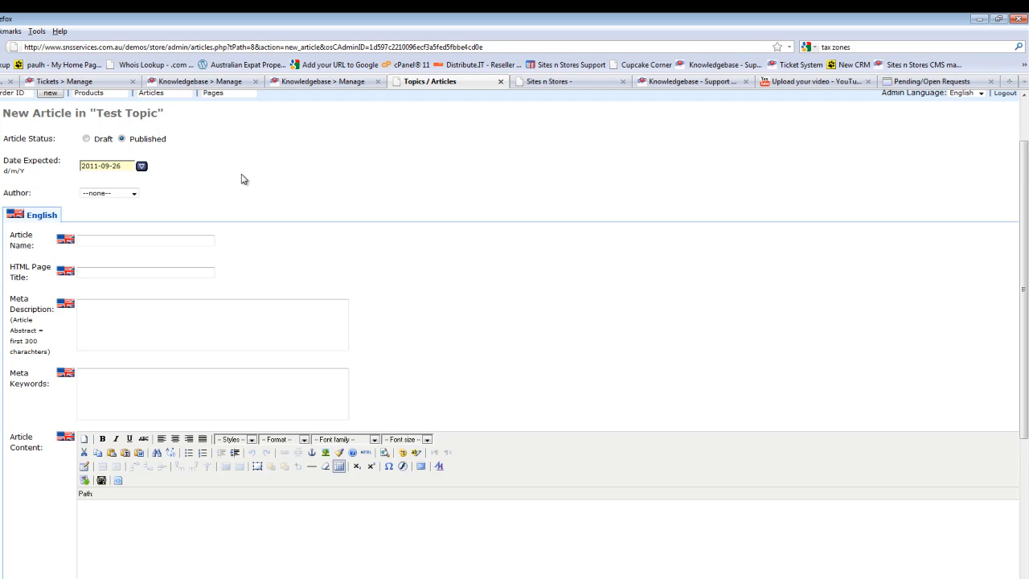
left_click(108, 197)
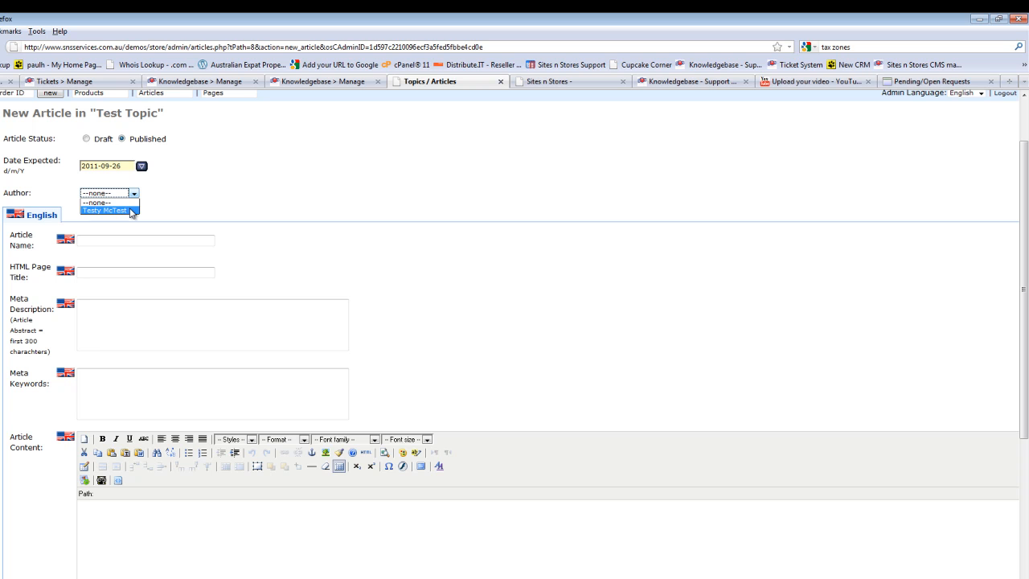
left_click(131, 210)
Enter "Test Article" as both the article name and the HTML page title.
left_click(169, 240)
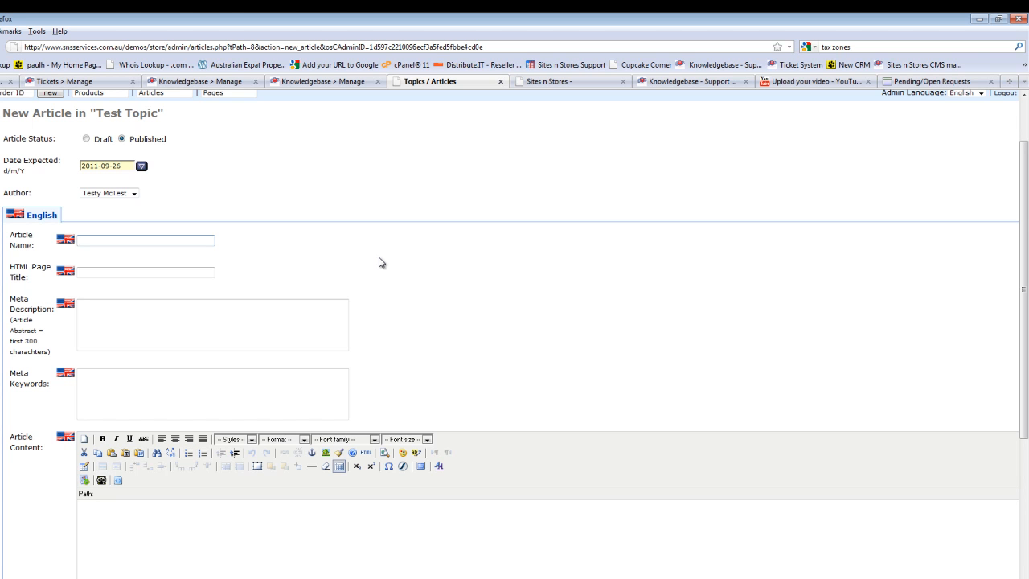
type("T")
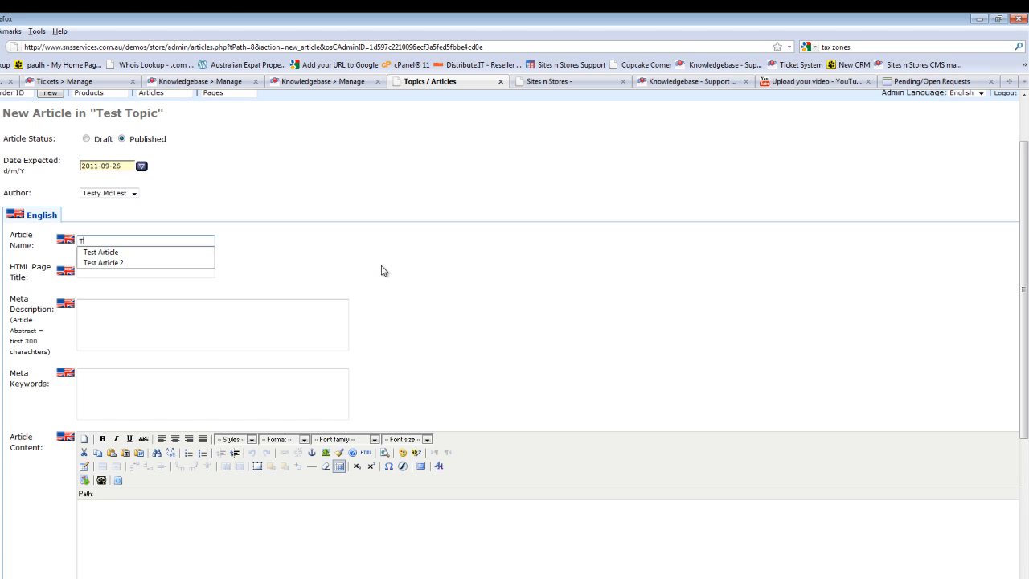
type("est Article")
left_click(330, 249)
left_click(143, 272)
type("Test Article")
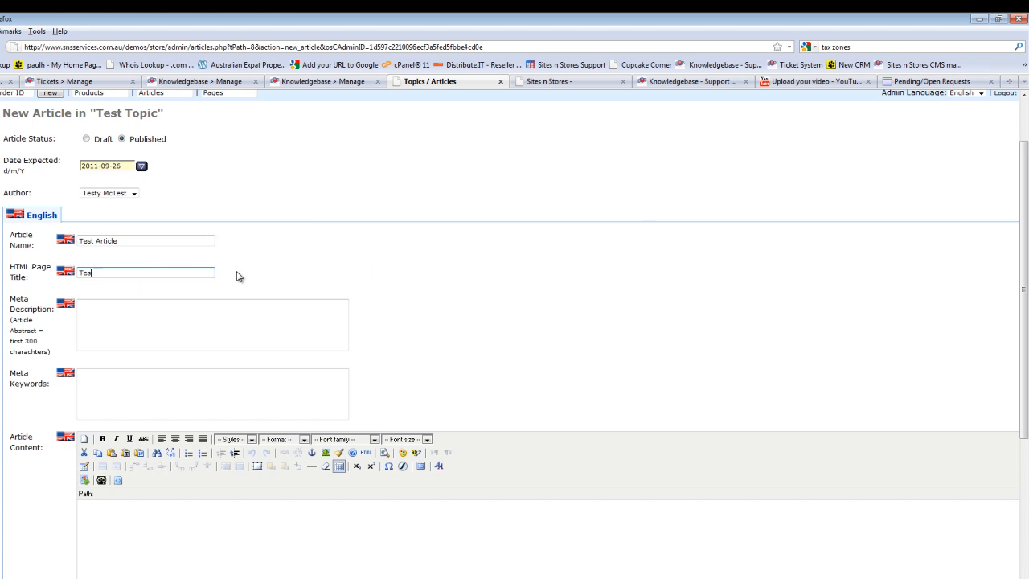
left_click(113, 349)
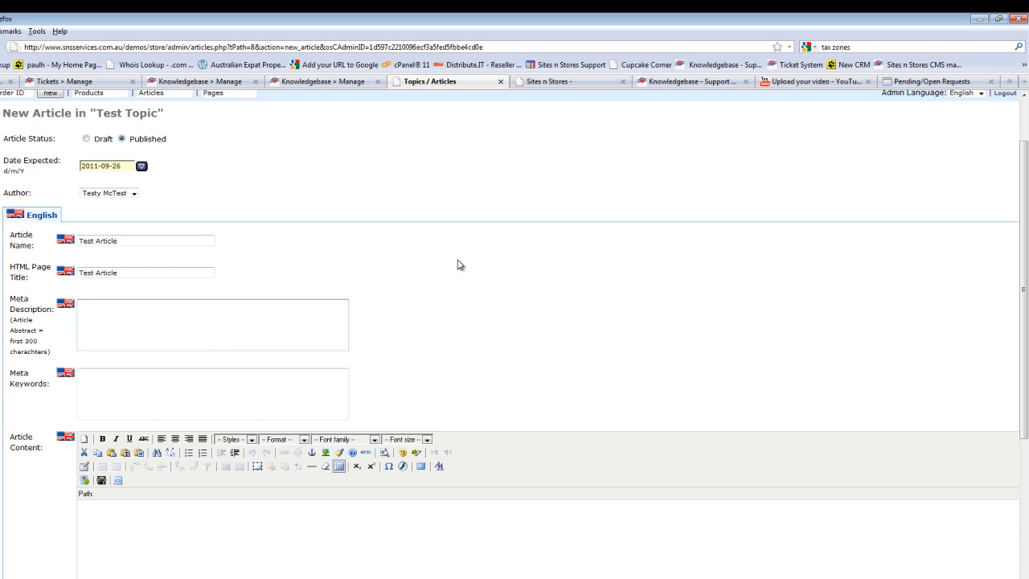
Write "This is a test article for today's video walkthrough" as the article content.
scroll(458, 265, "down", 2)
scroll(498, 252, "down", 2)
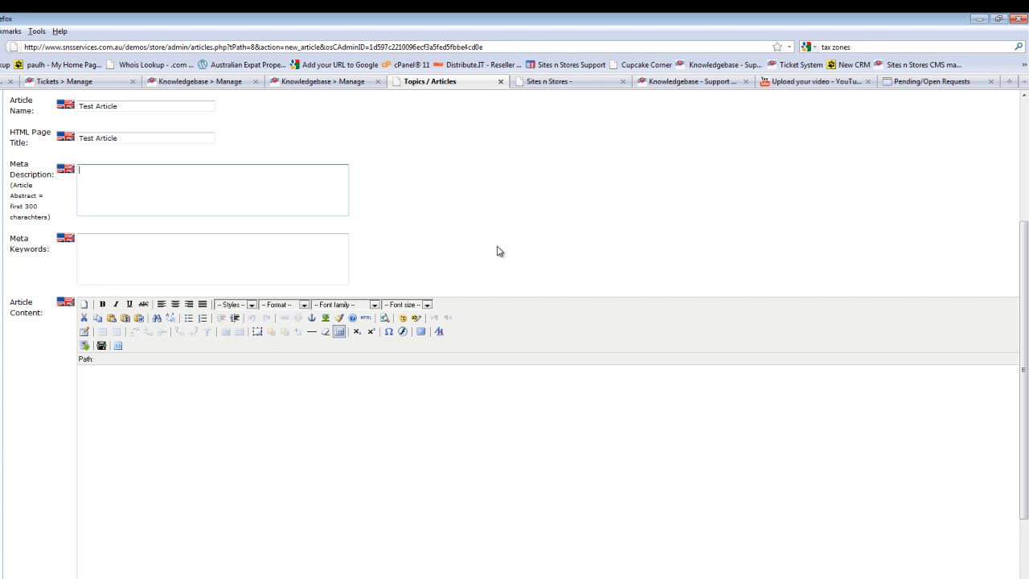
scroll(482, 246, "down", 3)
left_click(323, 341)
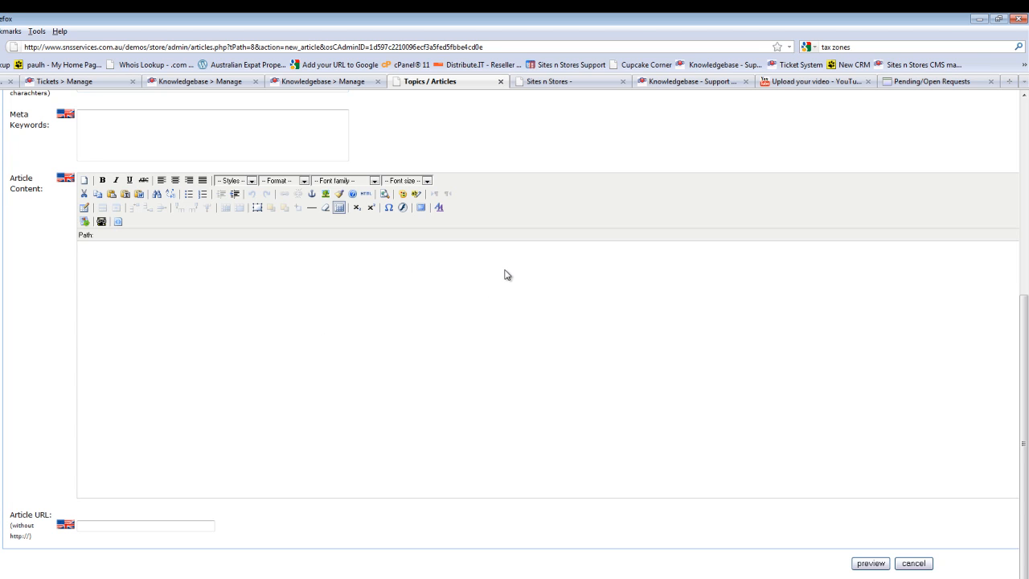
type("This is a test article for today's video walkthrough")
Set the font size of the whole content sentence to 2 (10 pt).
left_click_drag(320, 259, 52, 251)
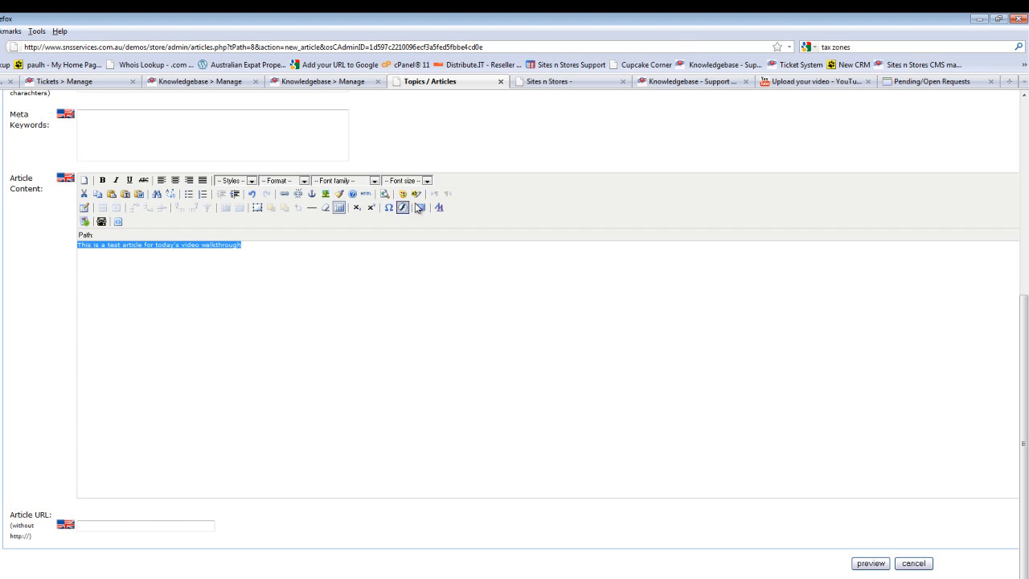
left_click(428, 182)
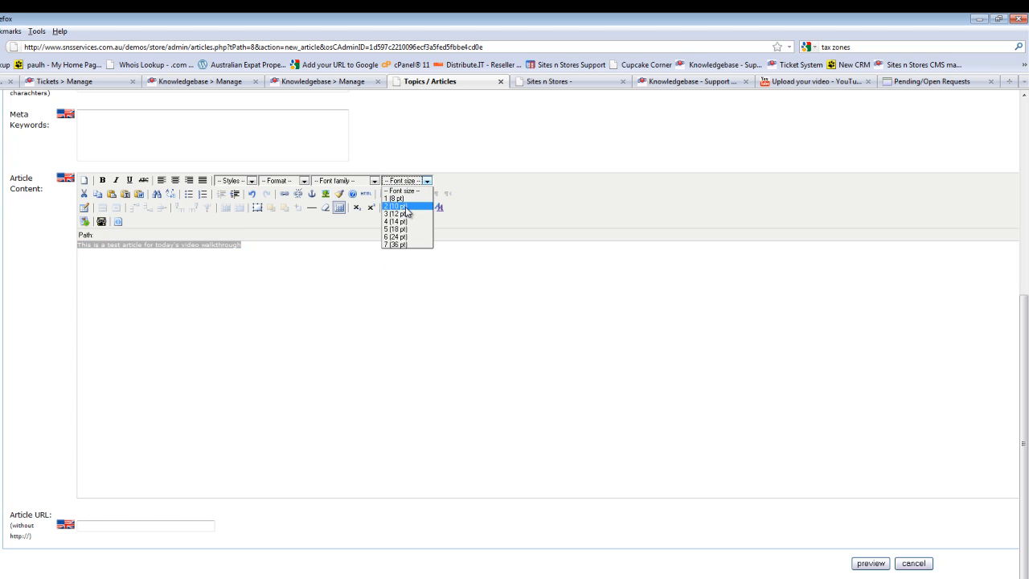
left_click(406, 208)
left_click(467, 346)
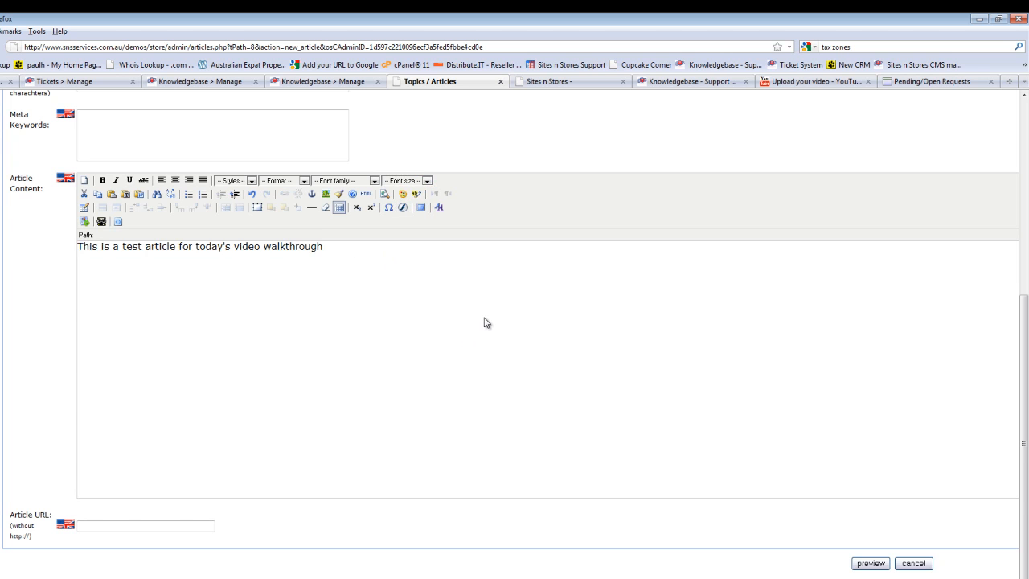
Preview the finished article and insert it into Test Topic.
scroll(269, 306, "up", 3)
scroll(404, 262, "up", 2)
scroll(406, 263, "down", 5)
scroll(407, 263, "up", 4)
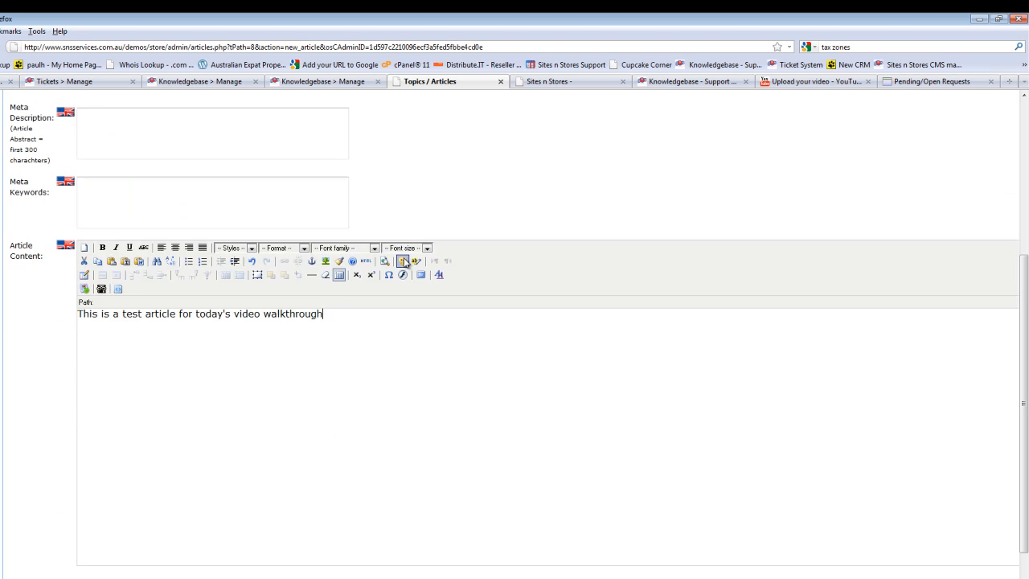
scroll(405, 265, "down", 4)
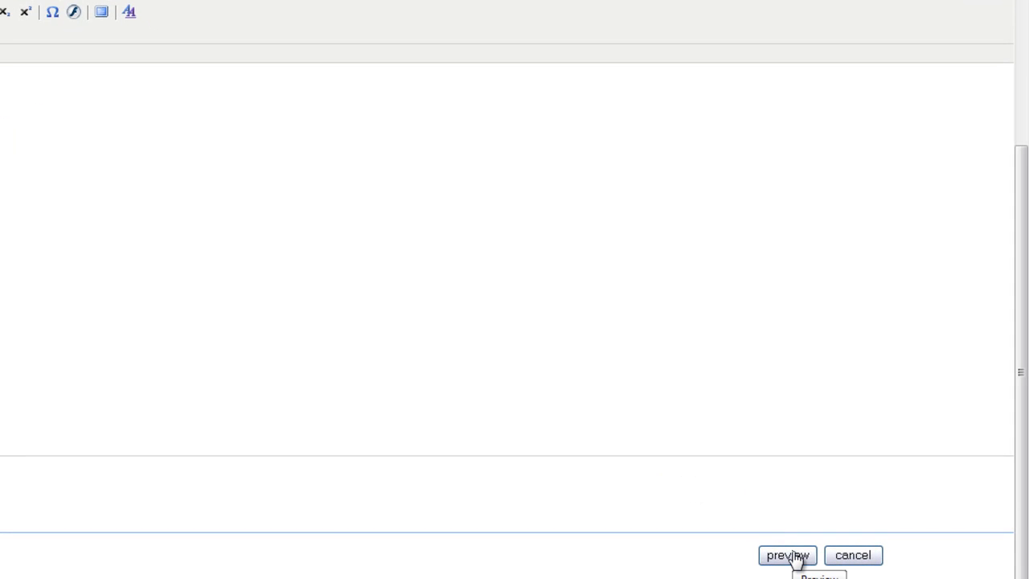
left_click(792, 558)
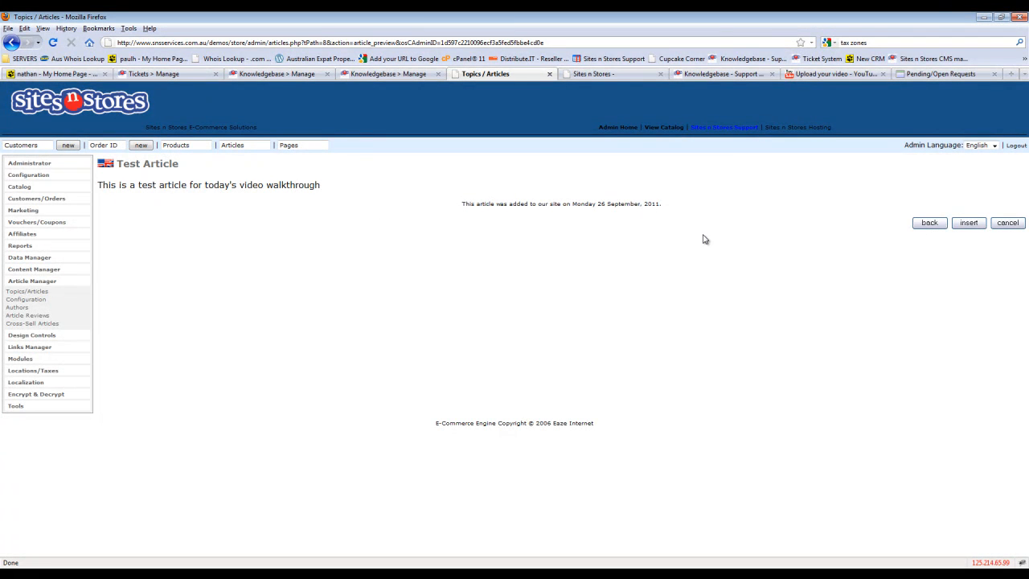
left_click(968, 225)
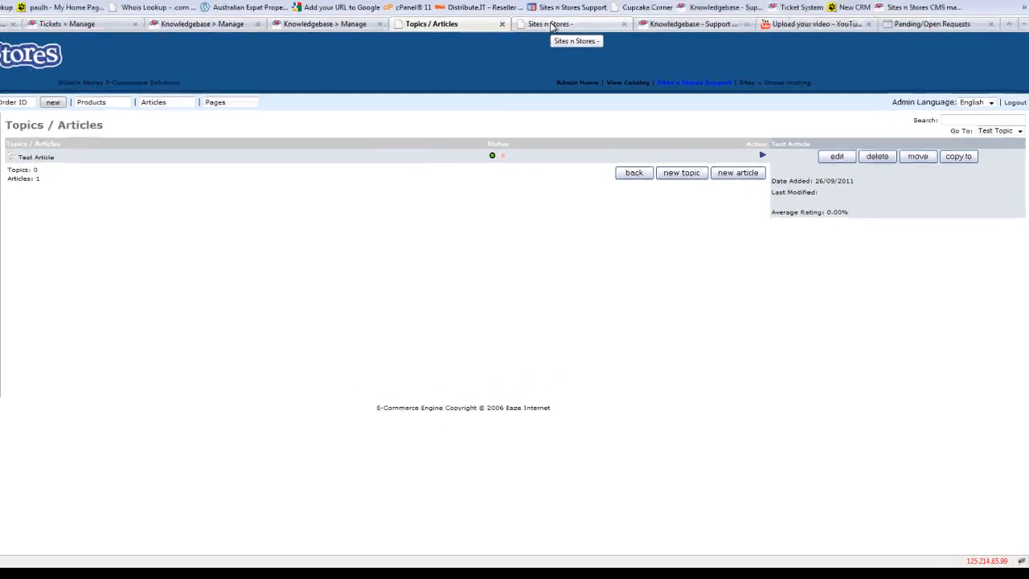
Switch to the storefront, view the published Test Article page, and return to the article list.
left_click(594, 74)
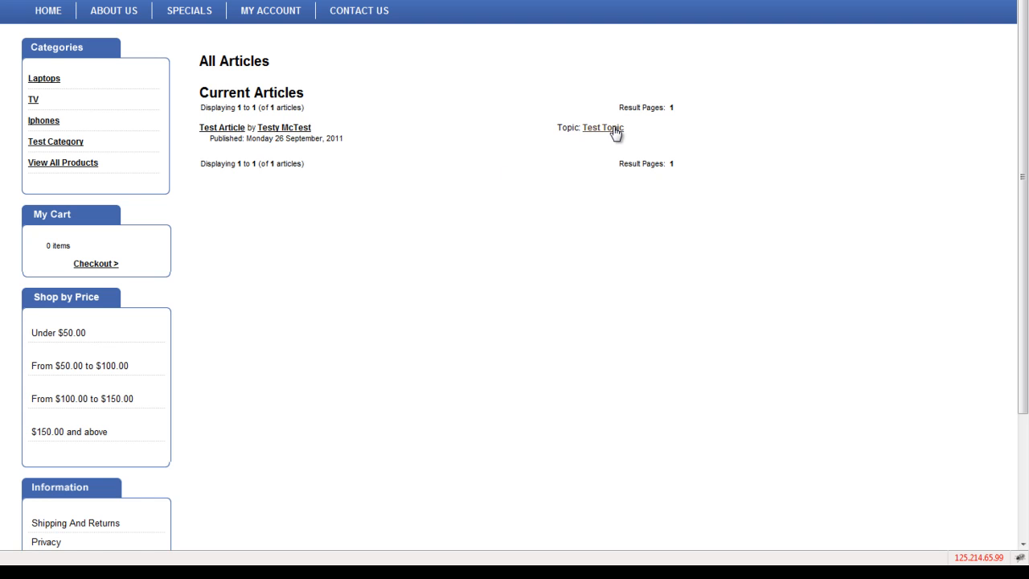
left_click(217, 128)
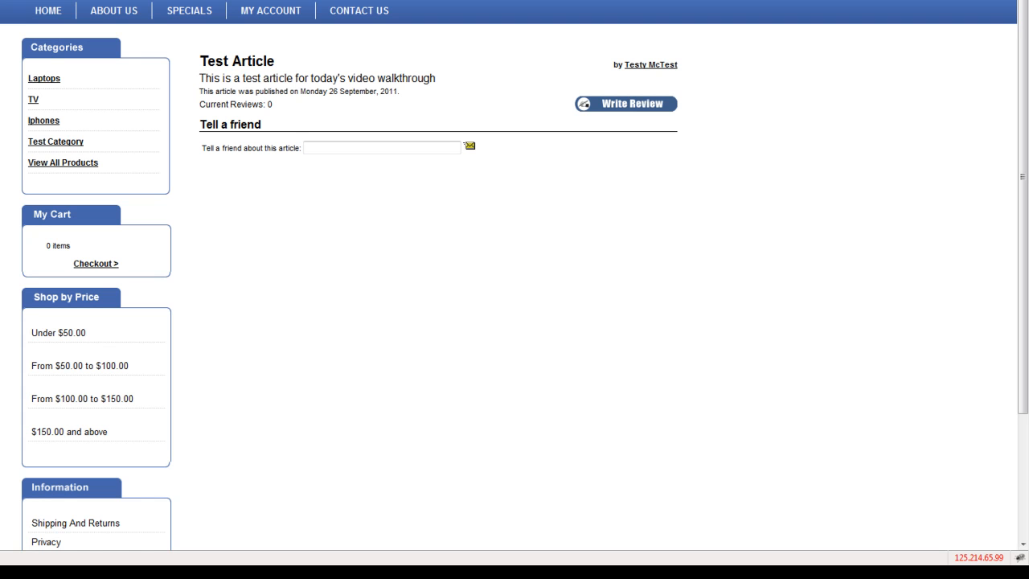
key("alt+Left")
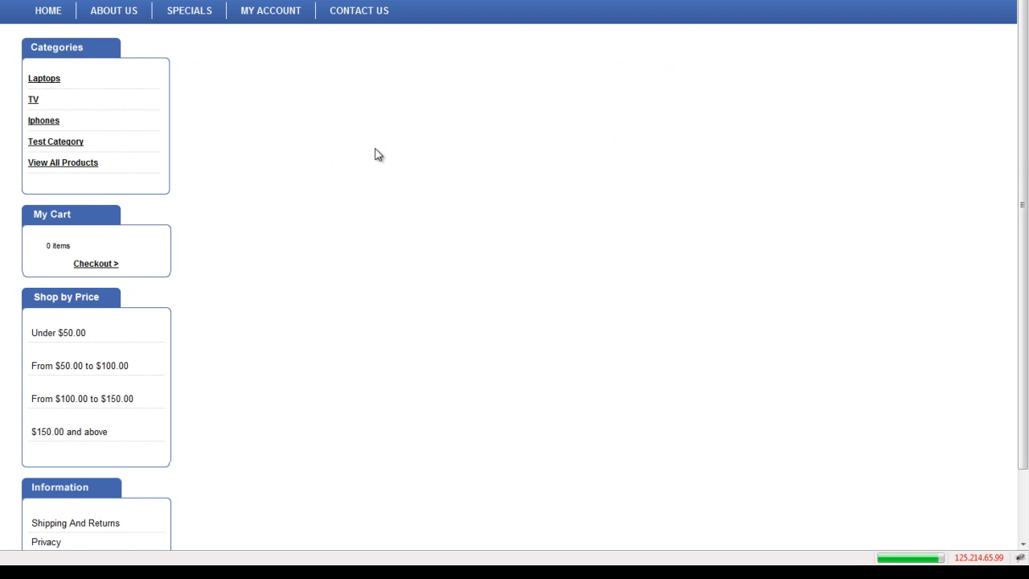